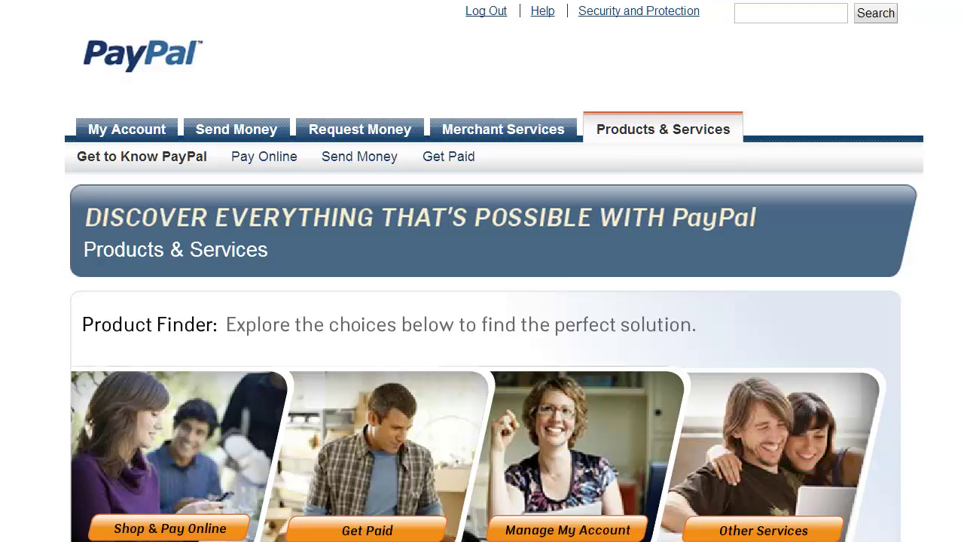
# Step: Open PayPal's website payment-button page and review the Buy Now, Add to Cart, Donate and Subscription guides
pyautogui.click(495, 140)
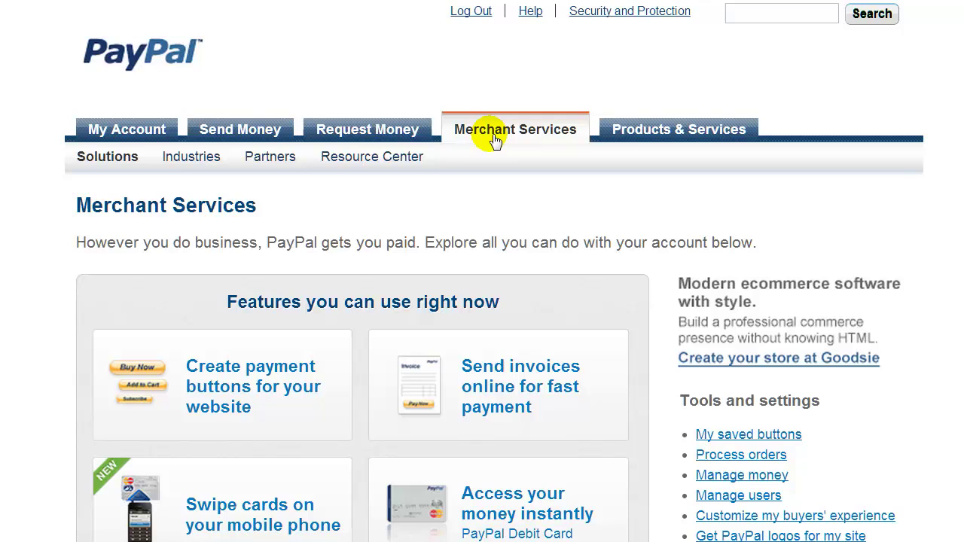
pyautogui.scroll(-2, 476, 224)
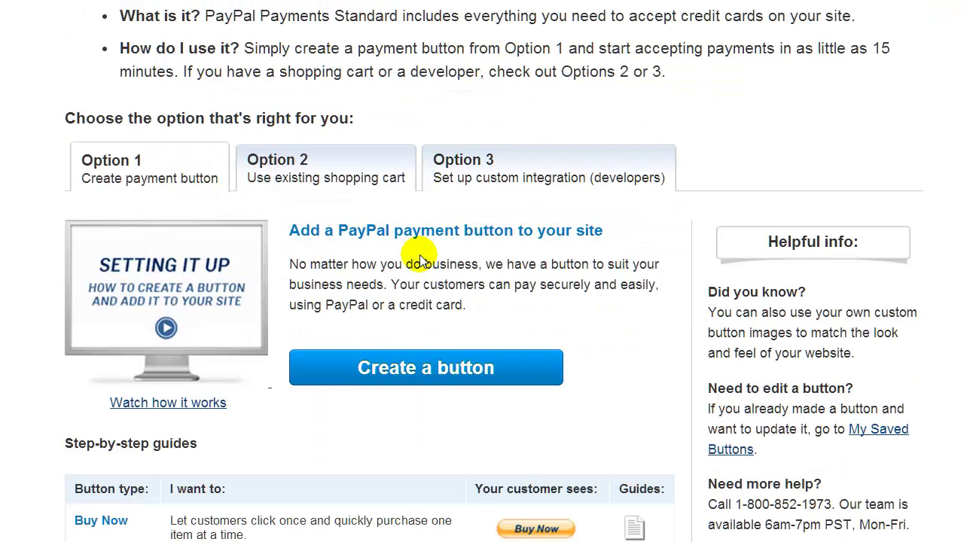
pyautogui.scroll(-1, 420, 259)
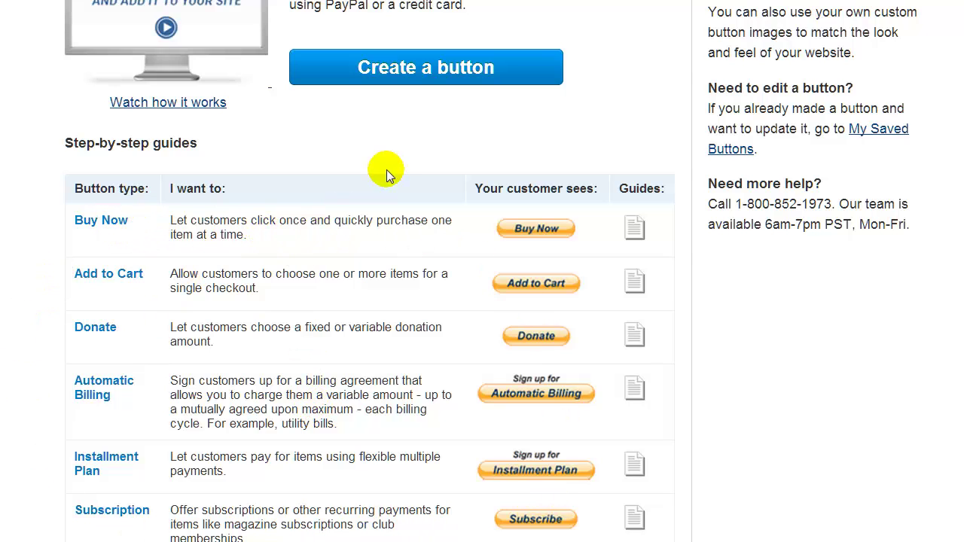
pyautogui.scroll(2, 392, 174)
# Step: Start a new Buy Now button and name the item 'Audio Product 1'
pyautogui.click(405, 219)
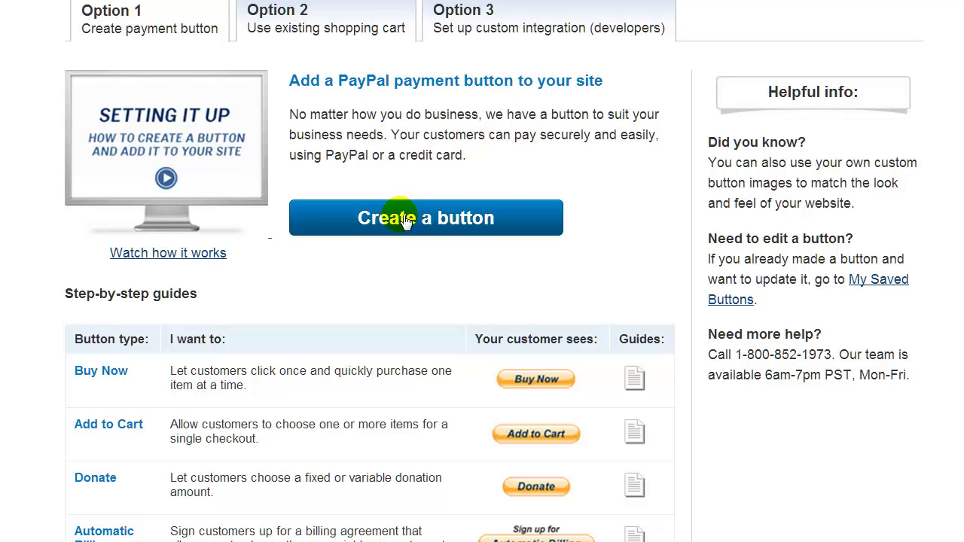
pyautogui.scroll(-4, 404, 268)
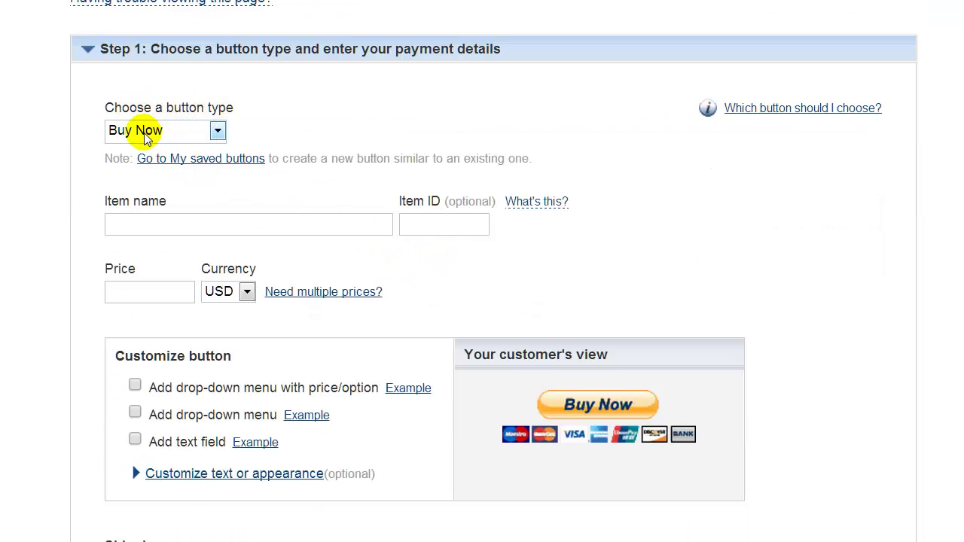
pyautogui.click(132, 228)
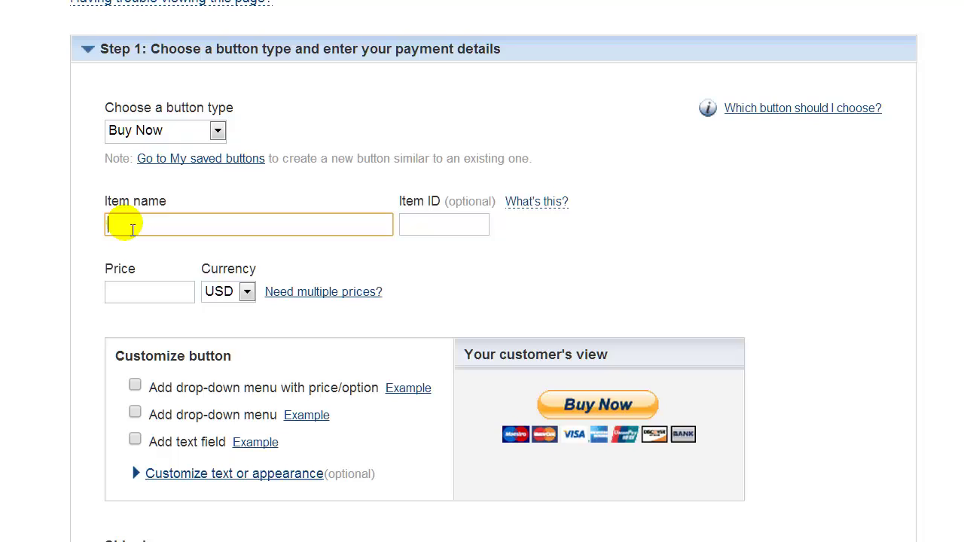
pyautogui.write('Audio')
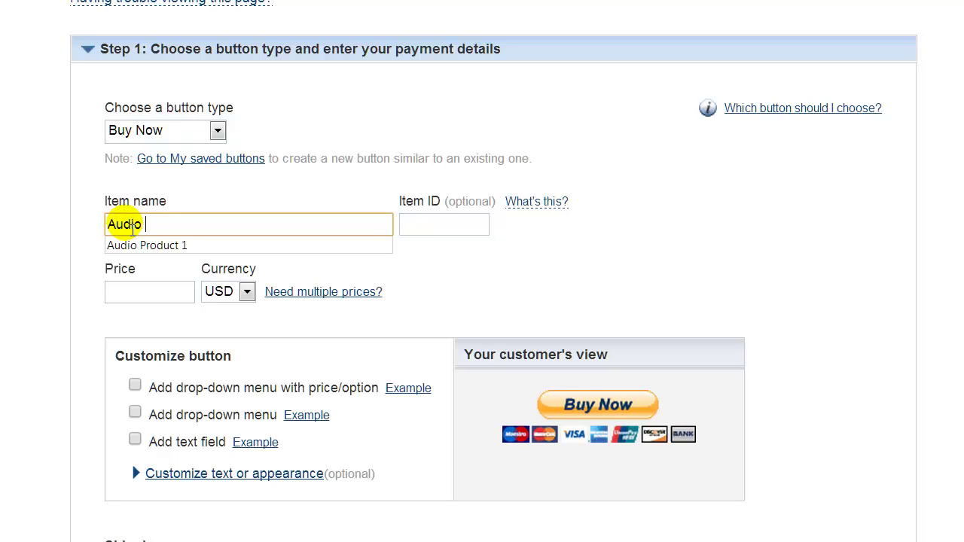
pyautogui.write(' p')
pyautogui.press('BackSpace')
pyautogui.write('Product 1')
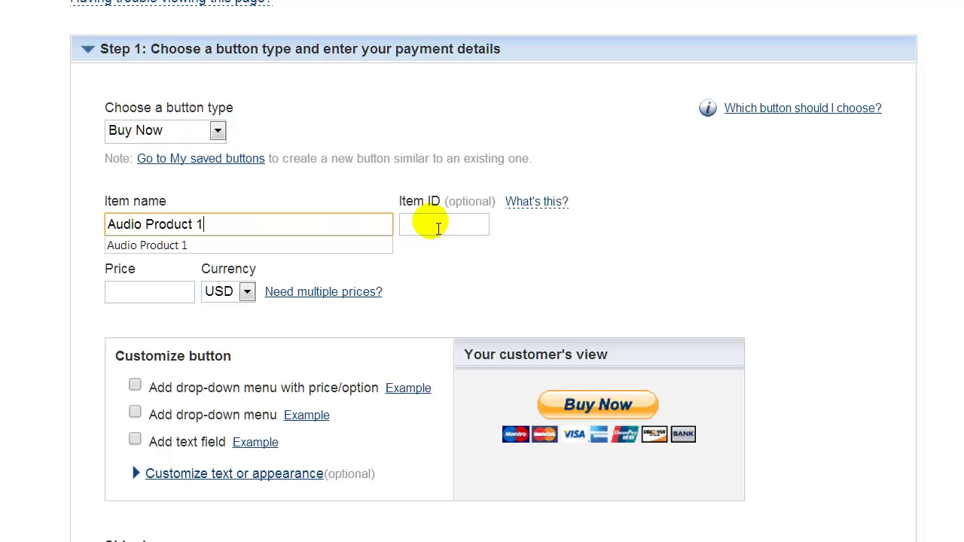
# Step: Enter item ID 'aud-01-2013' and price 7.00, keeping the currency as USD
pyautogui.click(437, 230)
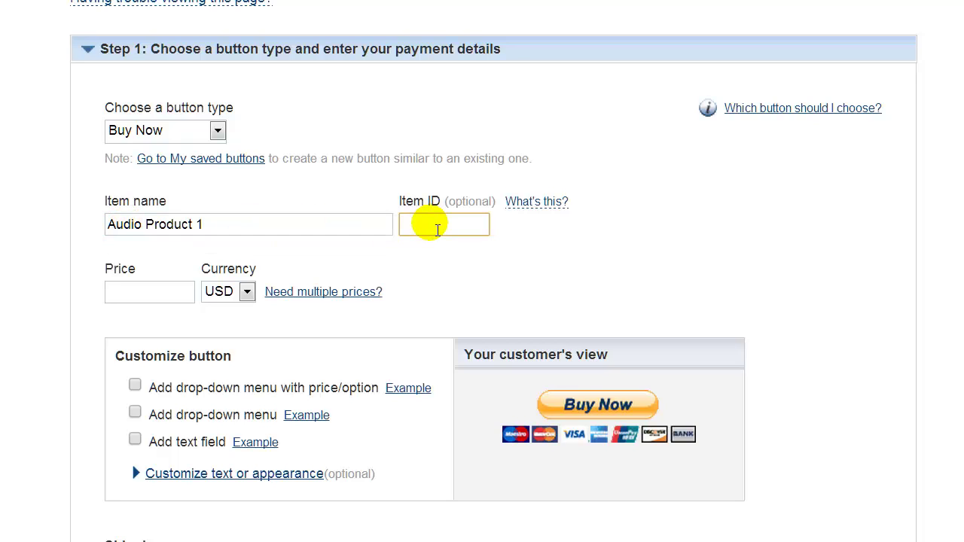
pyautogui.write('au')
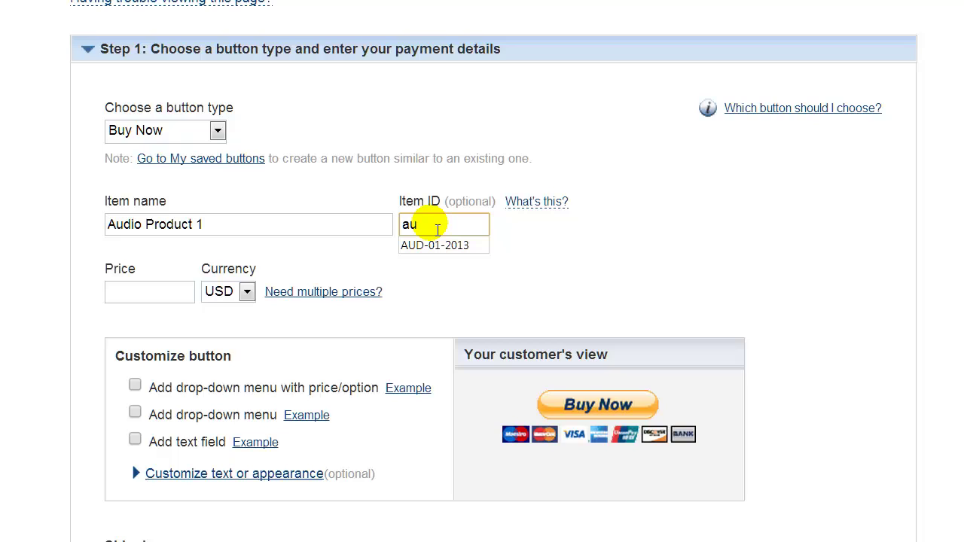
pyautogui.write('d-01-2013')
pyautogui.click(159, 299)
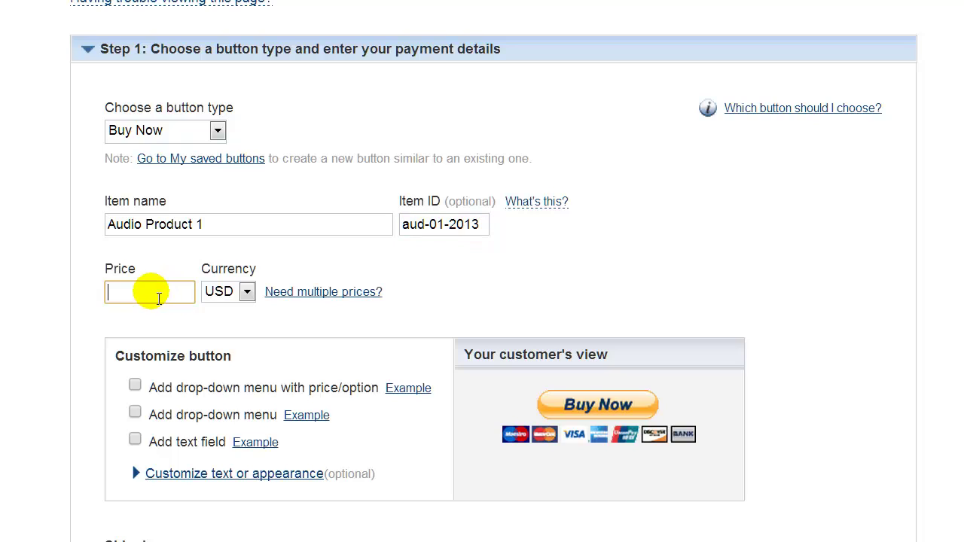
pyautogui.write('7.00')
pyautogui.click(78, 280)
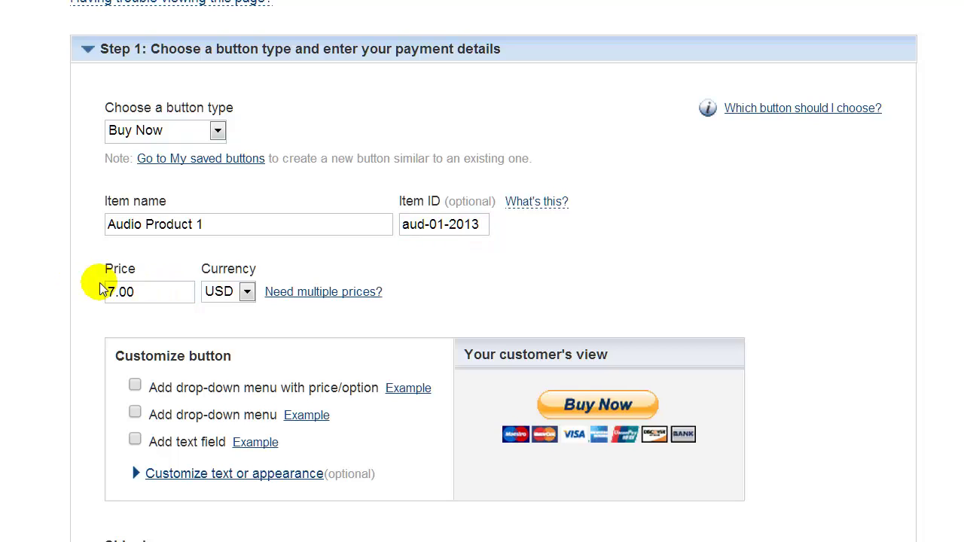
pyautogui.click(220, 295)
pyautogui.click(220, 295)
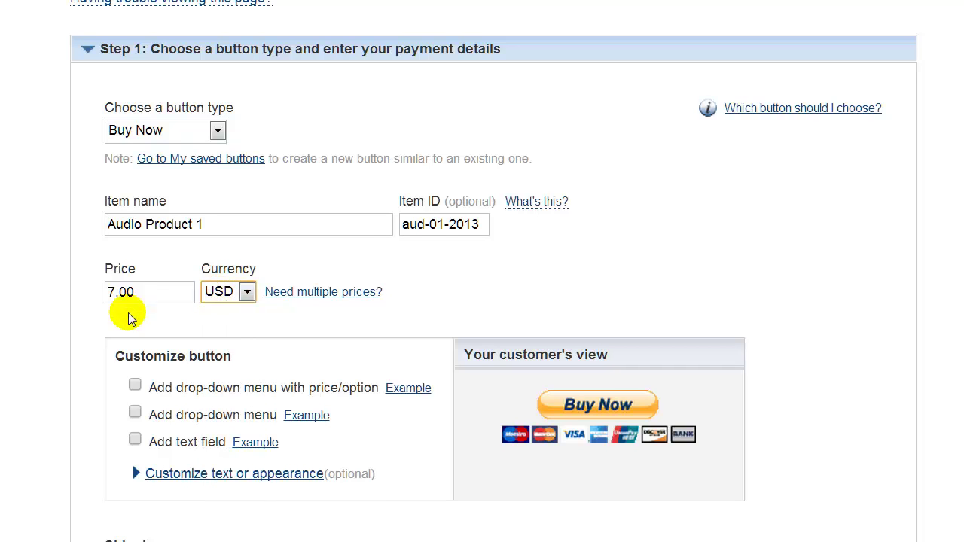
pyautogui.scroll(-5, 79, 335)
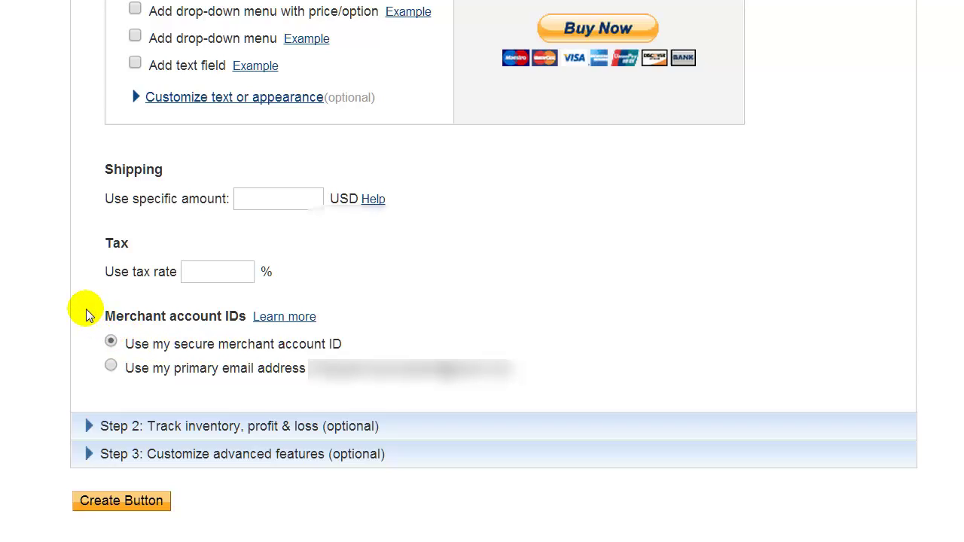
pyautogui.scroll(-2, 86, 315)
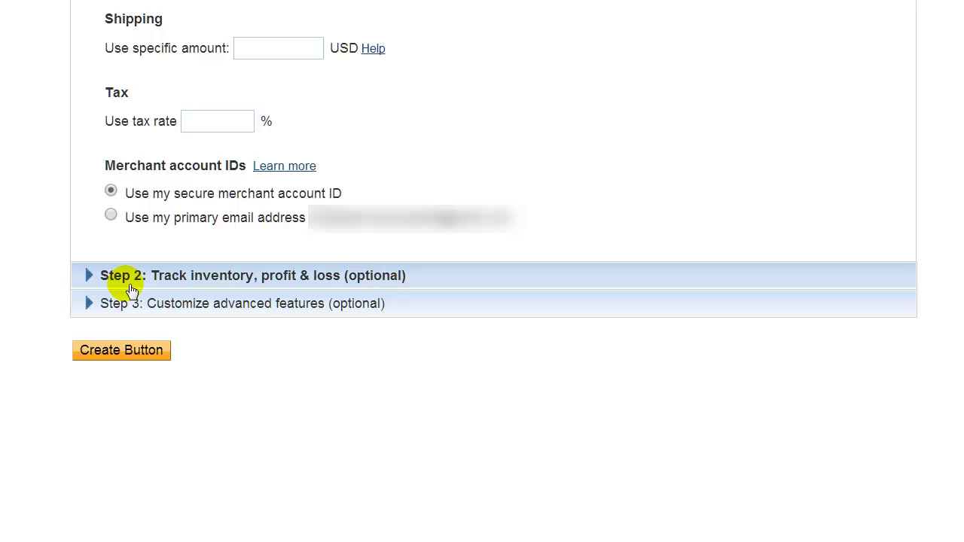
# Step: Expand Step 3's advanced features and answer No to customer special instructions
pyautogui.click(134, 304)
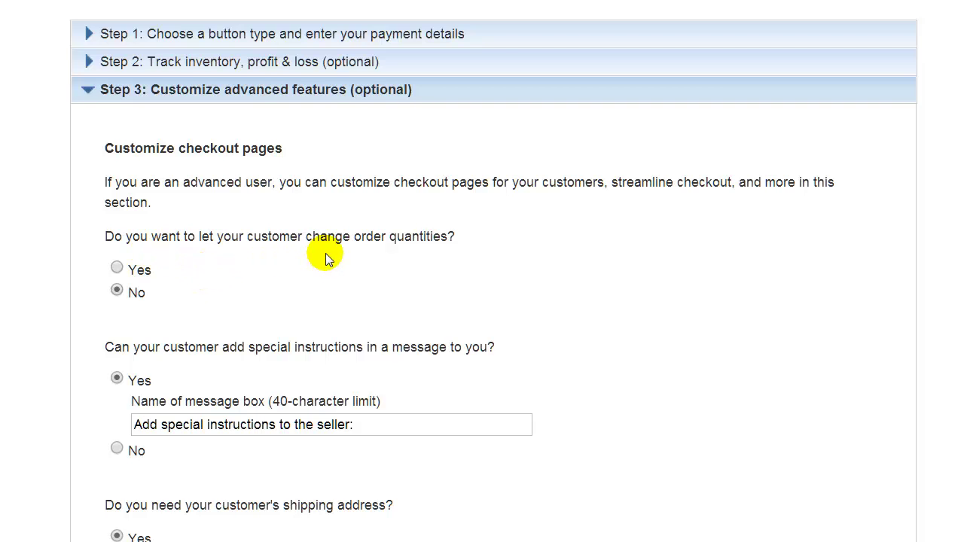
pyautogui.scroll(-1, 557, 304)
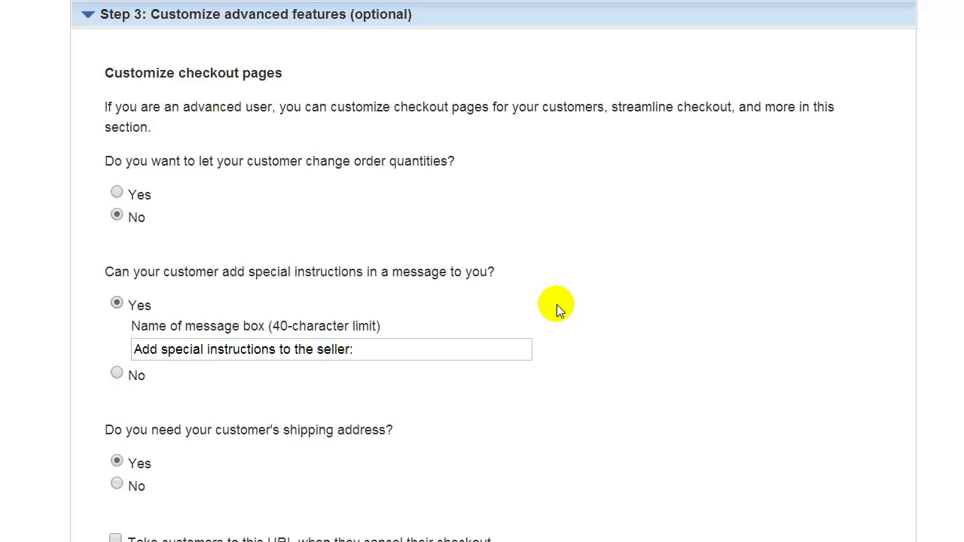
pyautogui.scroll(-1, 591, 302)
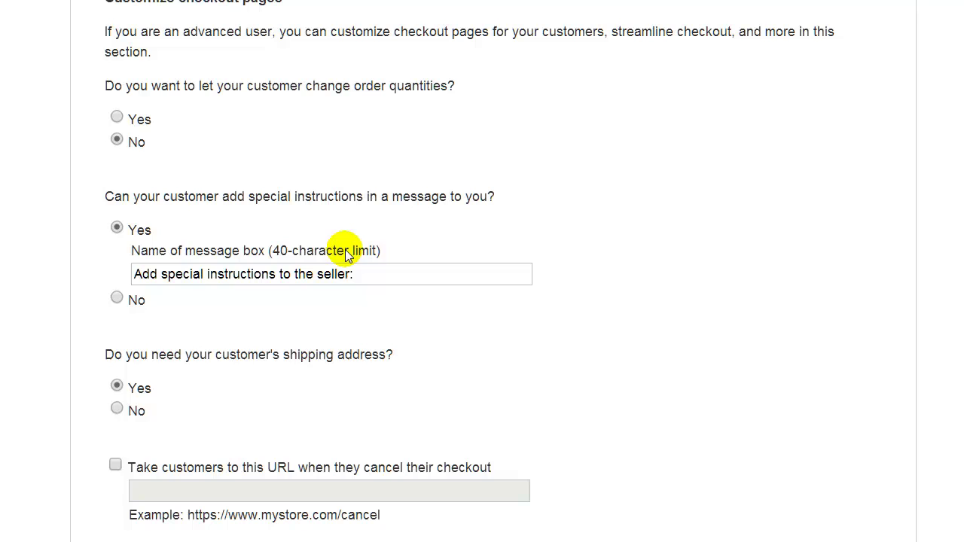
pyautogui.click(117, 297)
pyautogui.scroll(-1, 219, 307)
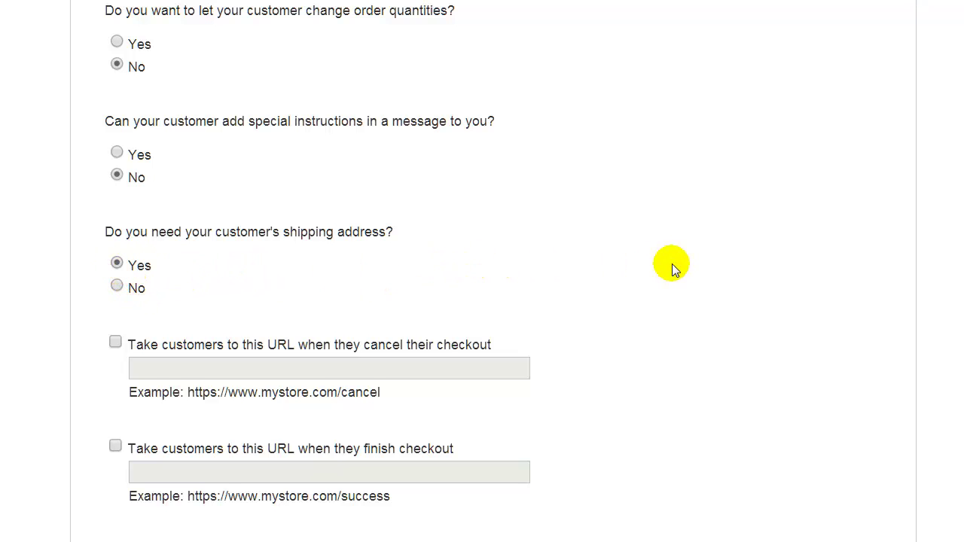
pyautogui.scroll(-2, 674, 267)
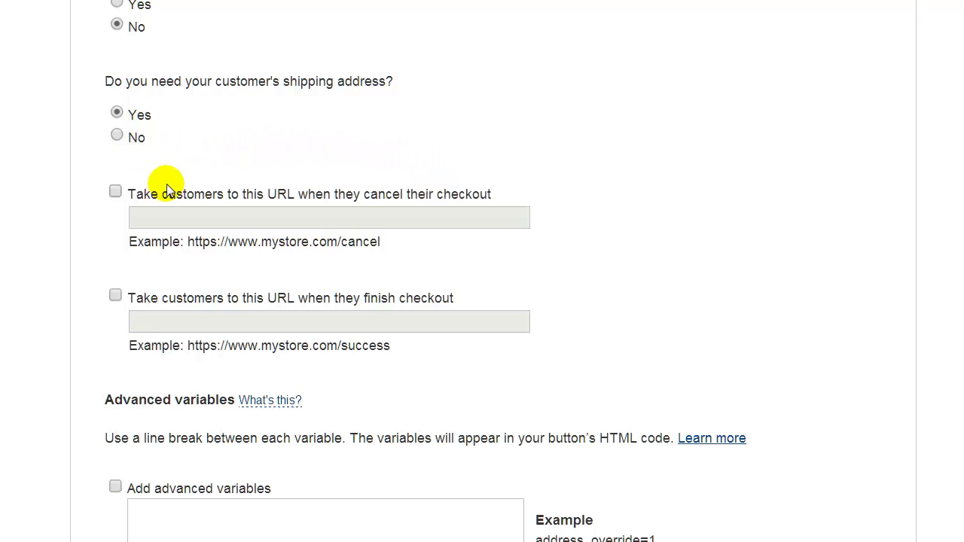
# Step: Tick the redirect-URL options for both cancelled and finished checkouts
pyautogui.click(113, 192)
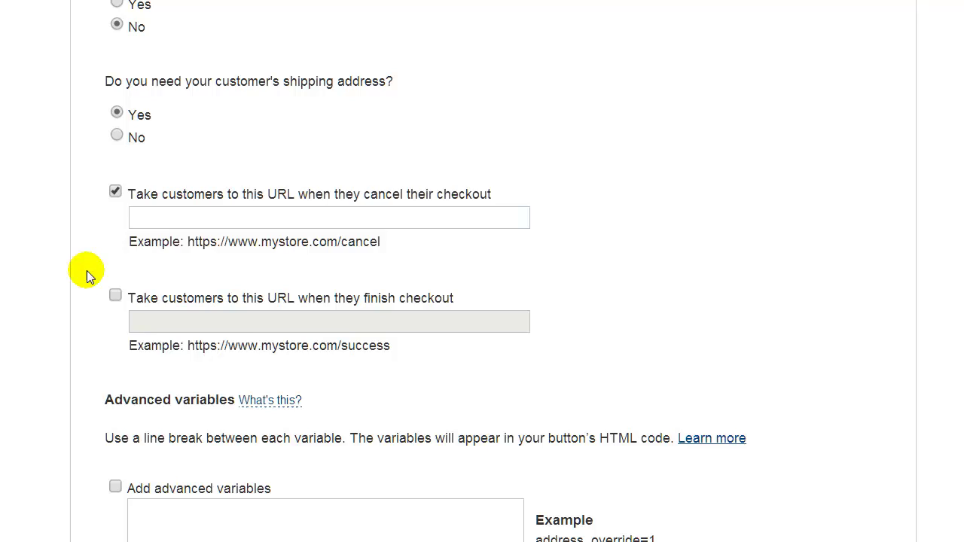
pyautogui.scroll(-1, 87, 273)
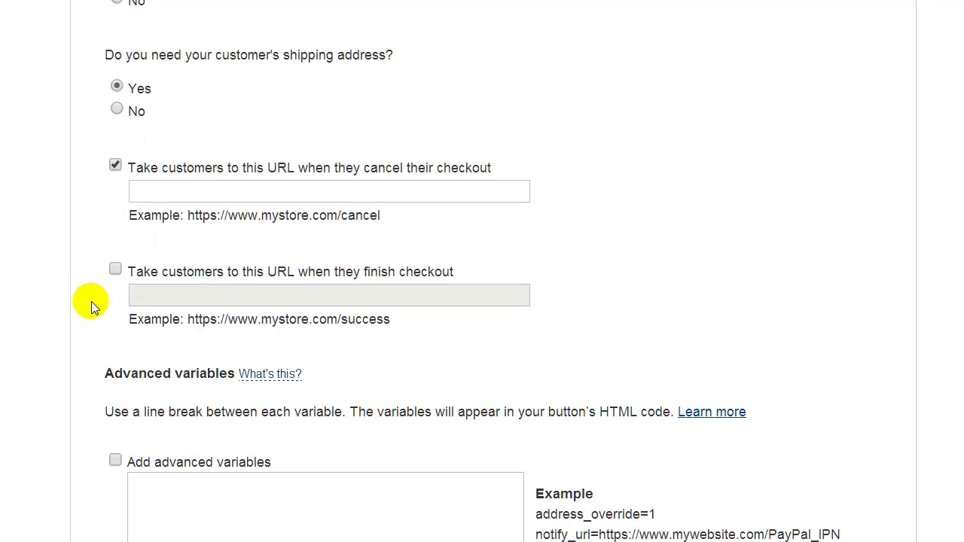
pyautogui.click(115, 268)
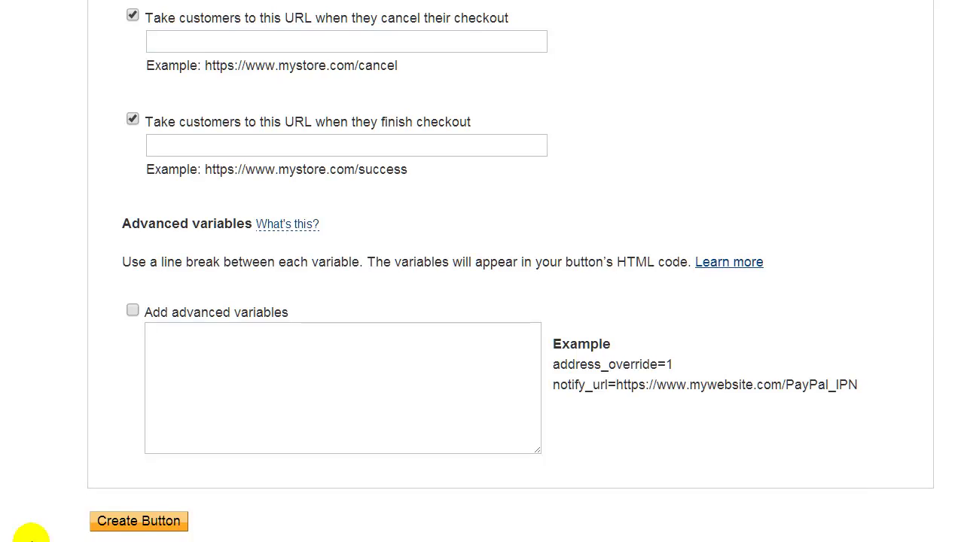
# Step: Create the Buy Now button and copy all of its generated website HTML code
pyautogui.click(136, 528)
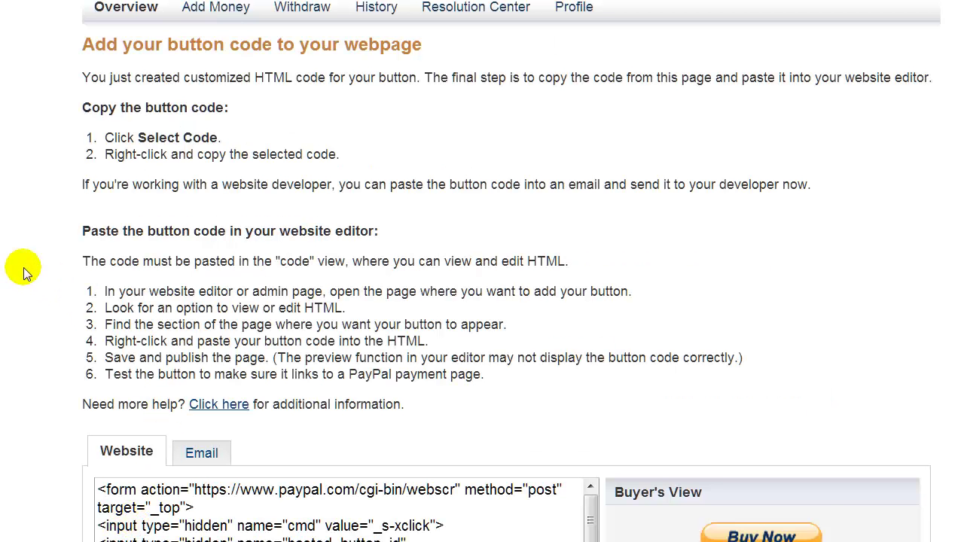
pyautogui.scroll(-4, 22, 269)
pyautogui.scroll(-1, 23, 269)
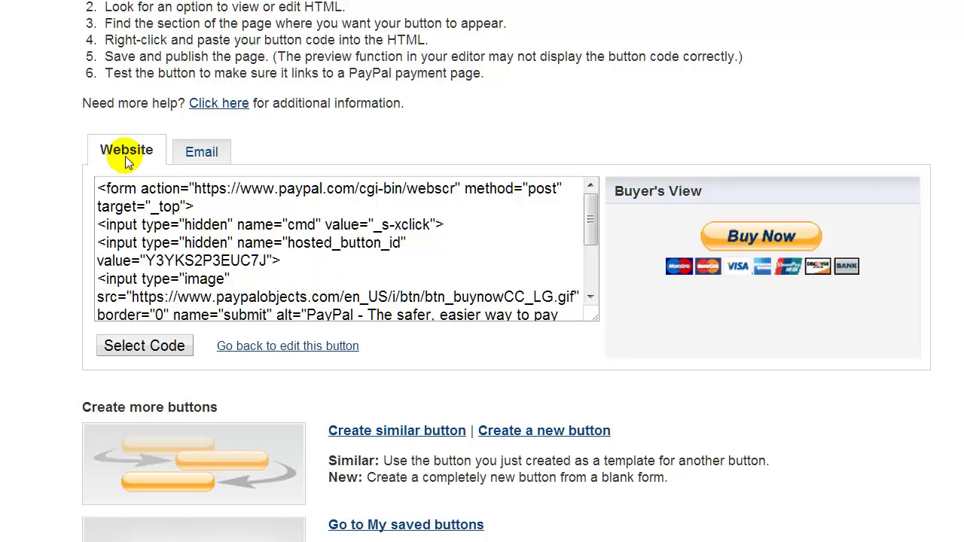
pyautogui.click(148, 356)
pyautogui.hotkey('ctrl', 'c')
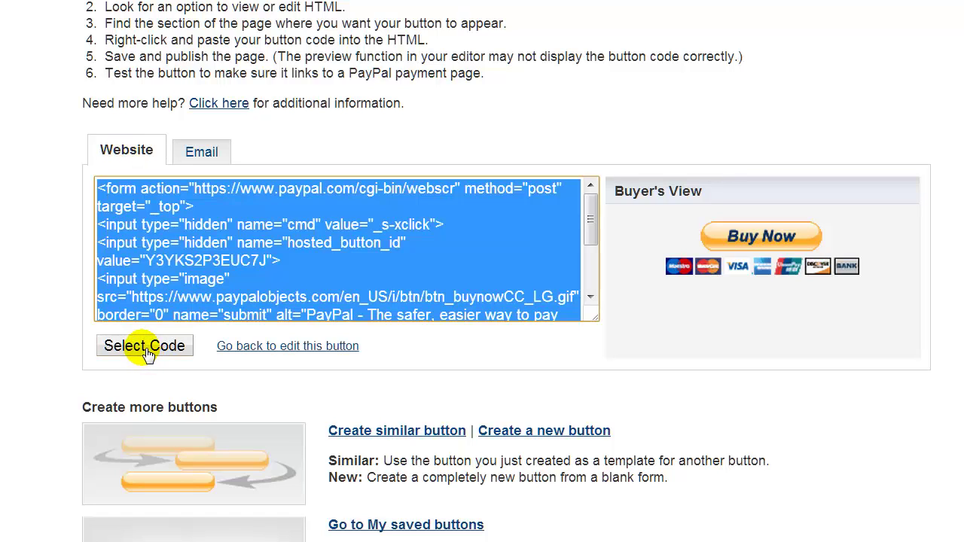
pyautogui.rightClick(171, 218)
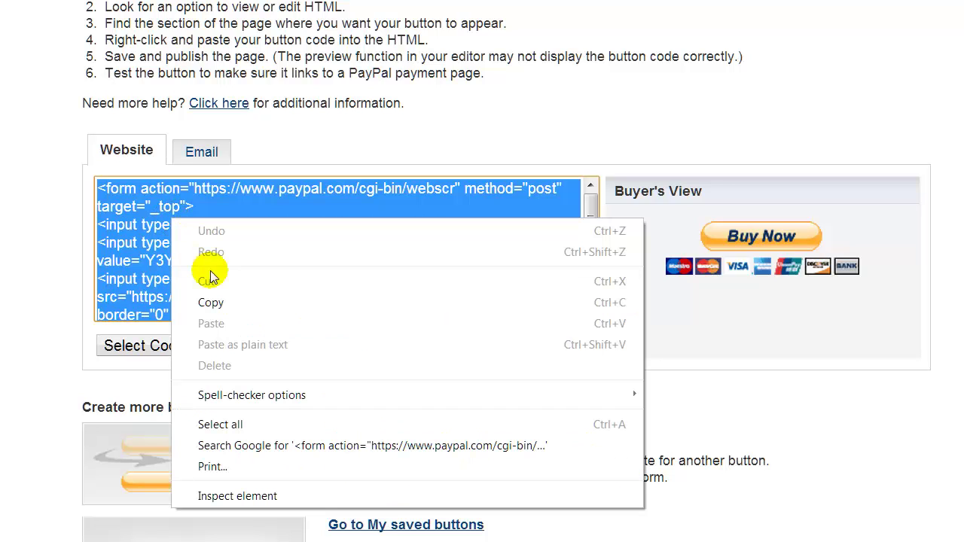
pyautogui.click(226, 303)
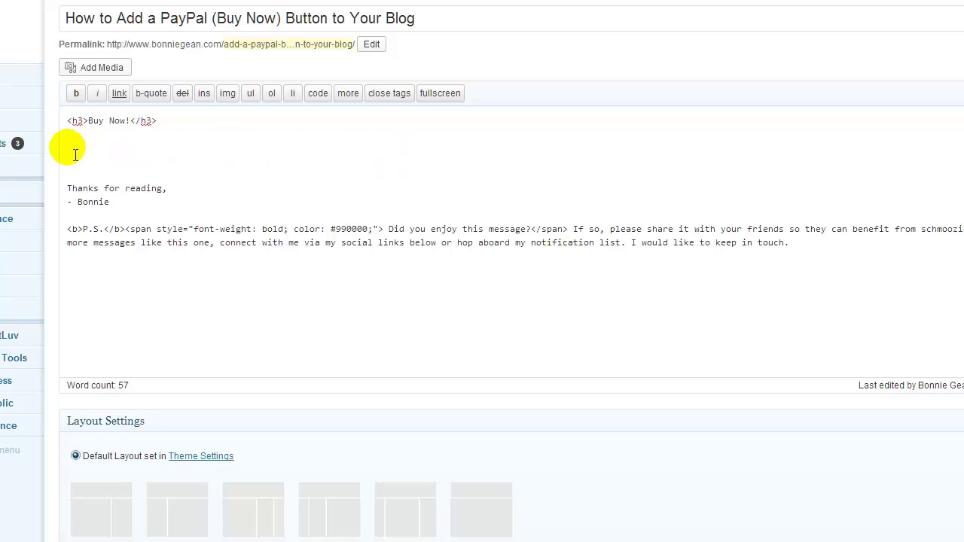
# Step: Paste the PayPal form code as plain text below the 'Buy Now!' heading, adding blank lines after
pyautogui.click(73, 153)
pyautogui.rightClick(72, 152)
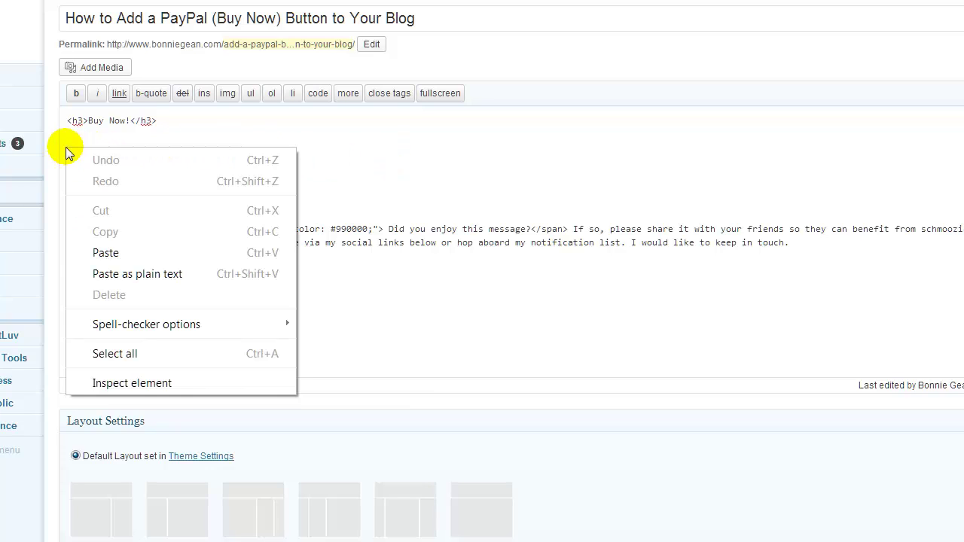
pyautogui.click(137, 275)
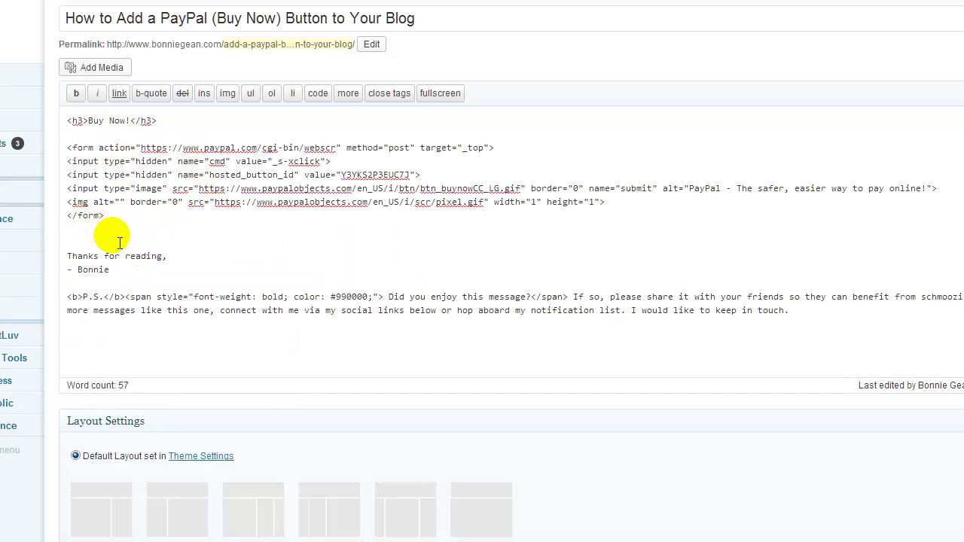
pyautogui.press('Return')
pyautogui.press('Return')
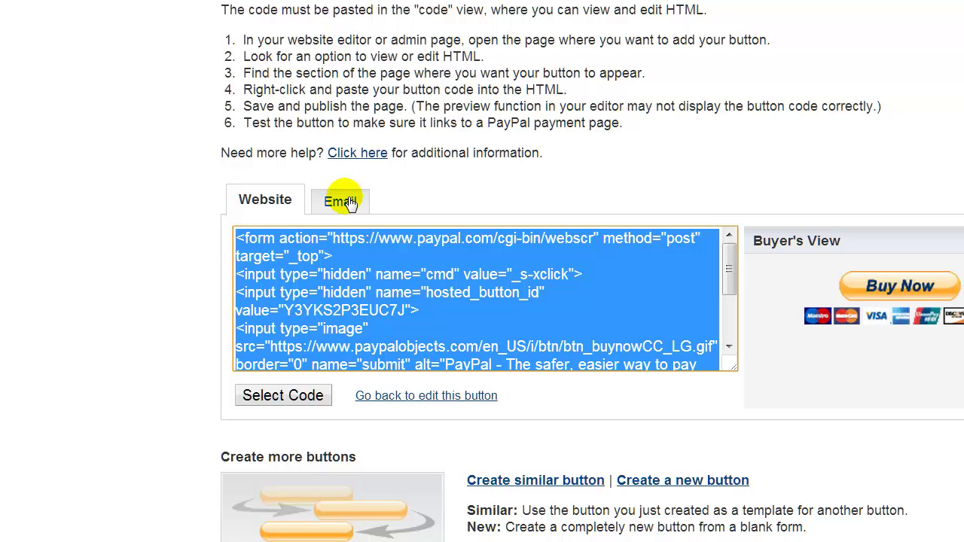
# Step: Copy the full checkout URL shown on the button's Email link tab
pyautogui.click(341, 202)
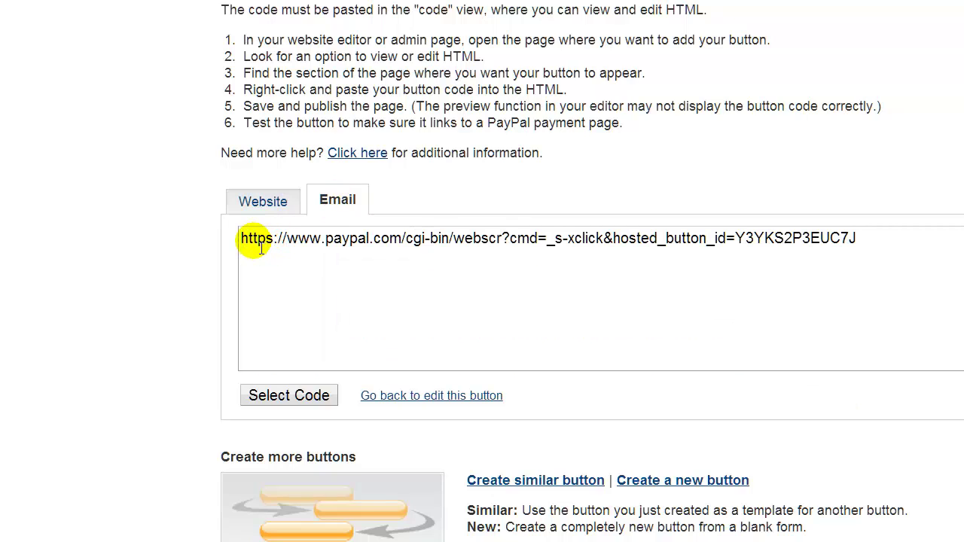
pyautogui.moveTo(249, 245); pyautogui.dragTo(732, 251)
pyautogui.rightClick(645, 240)
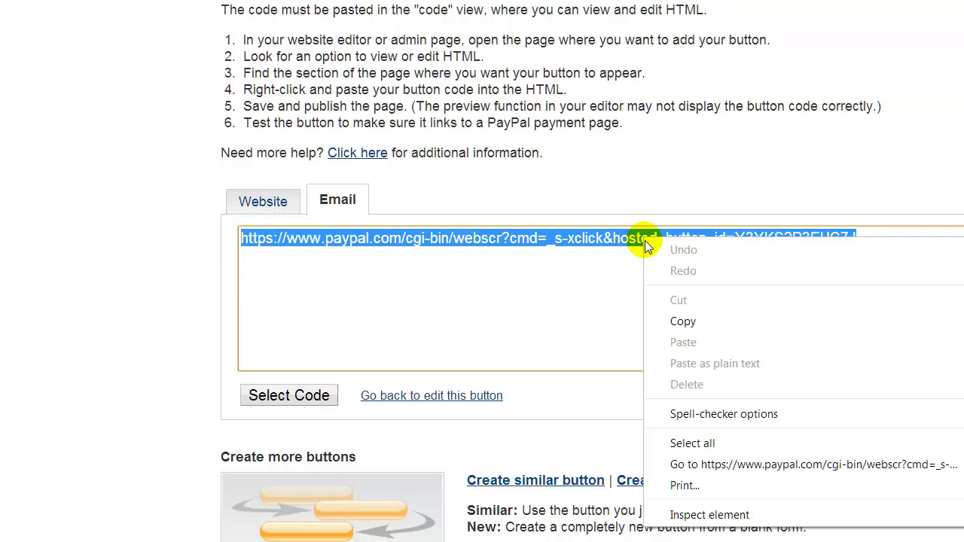
pyautogui.click(682, 322)
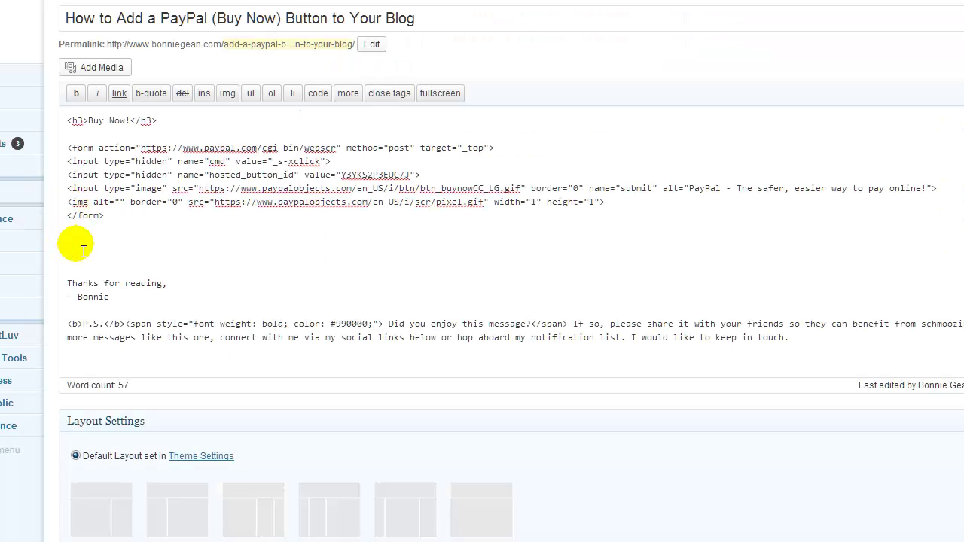
# Step: Type 'Click Here to Buy My Audio Now' below the form, select it and begin a link
pyautogui.write('lick Here to Buy My Audio Now')
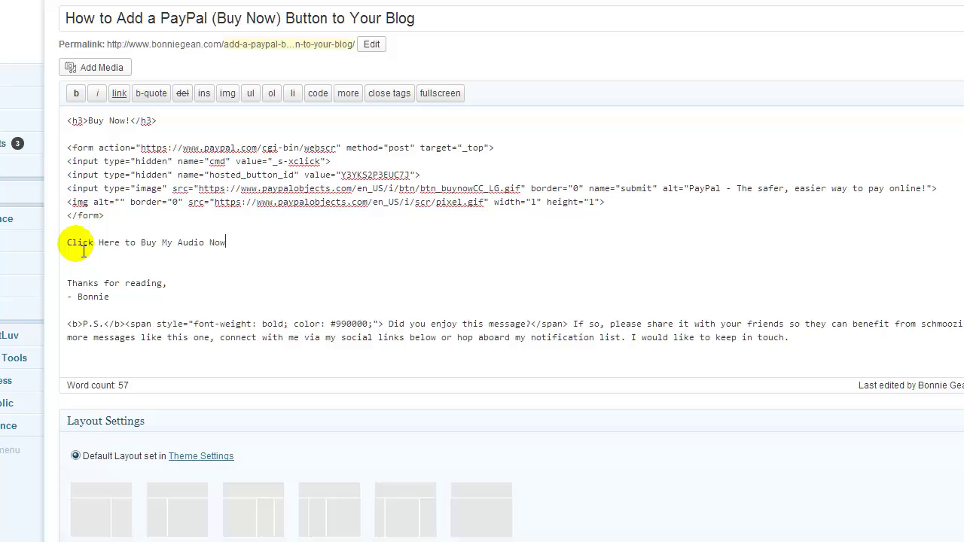
pyautogui.hotkey('shift', 'Home')
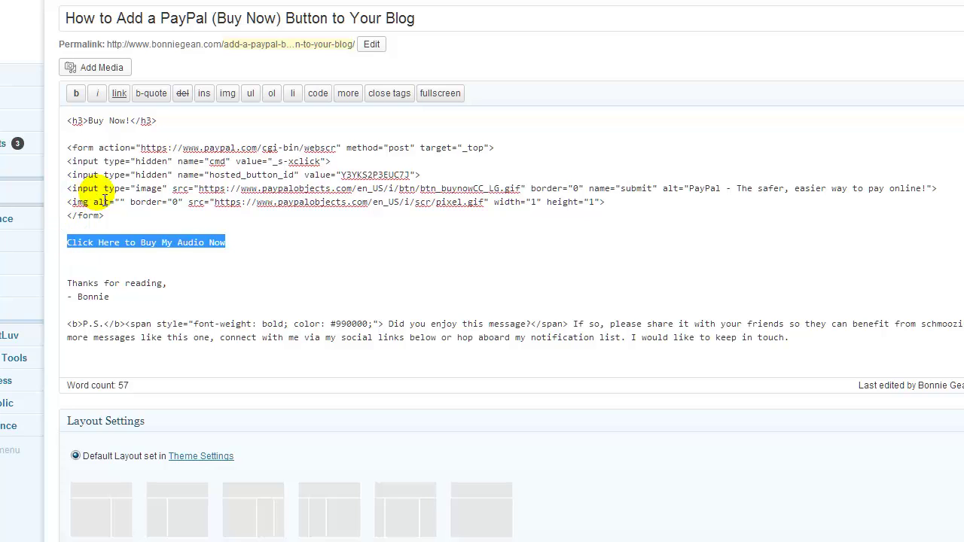
pyautogui.click(119, 93)
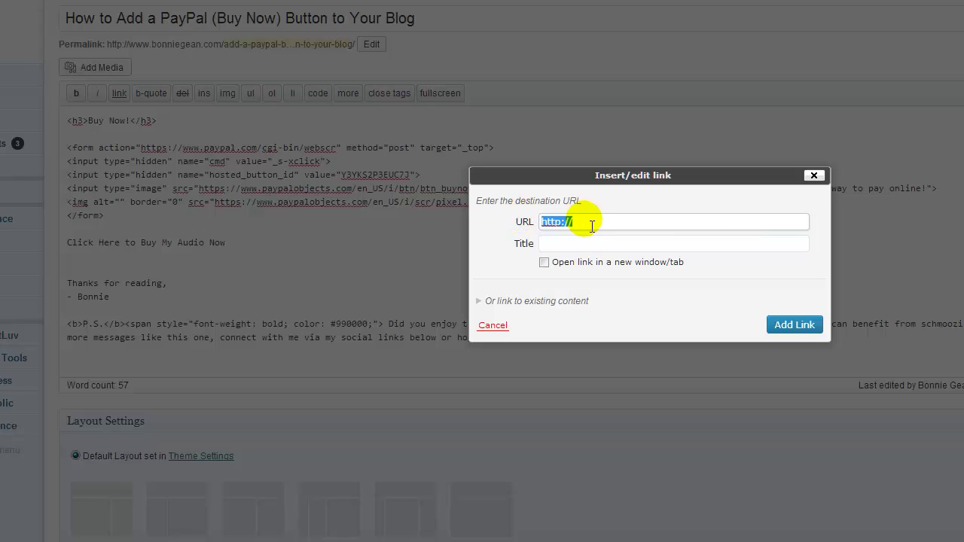
# Step: Link the line to the pasted PayPal checkout URL, titled 'Buy Now', opening in a new tab
pyautogui.click(586, 222)
pyautogui.click(516, 221)
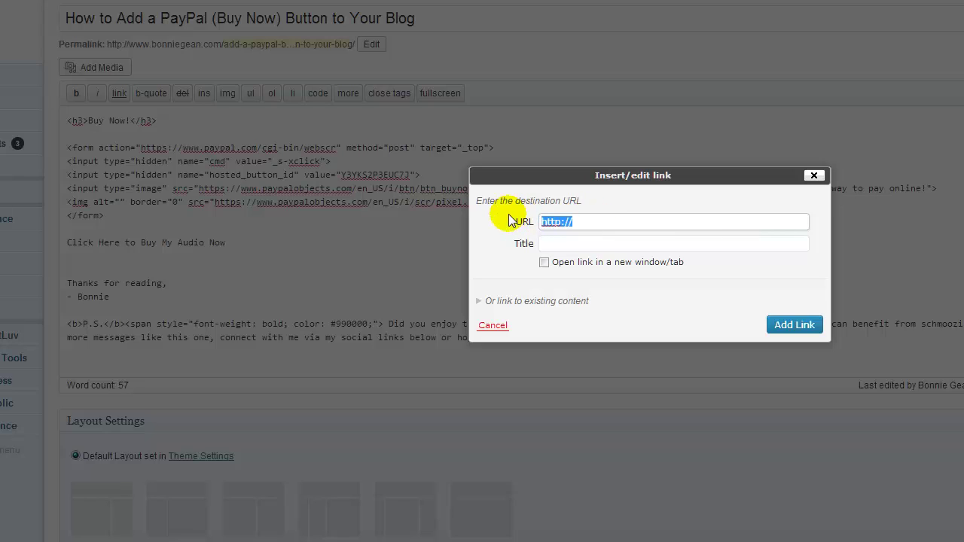
pyautogui.rightClick(557, 222)
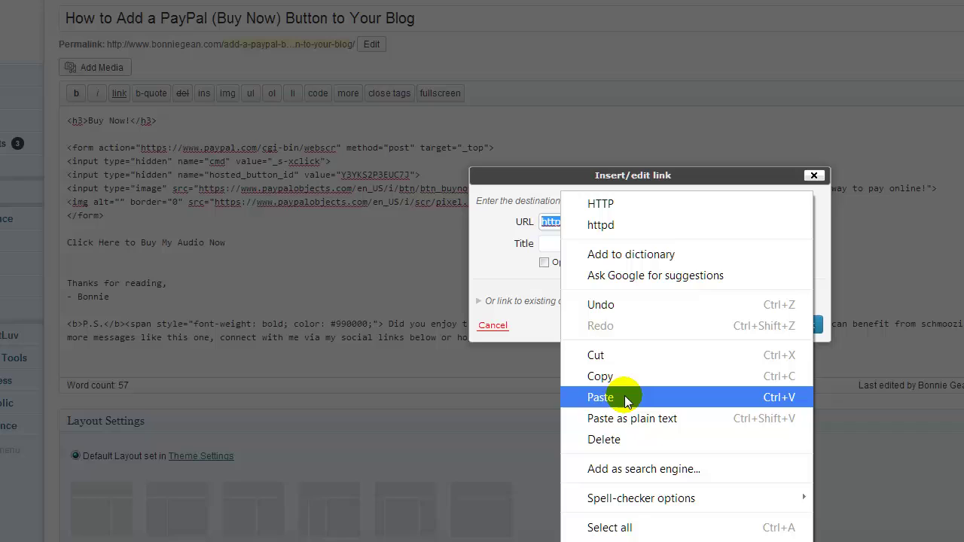
pyautogui.click(629, 419)
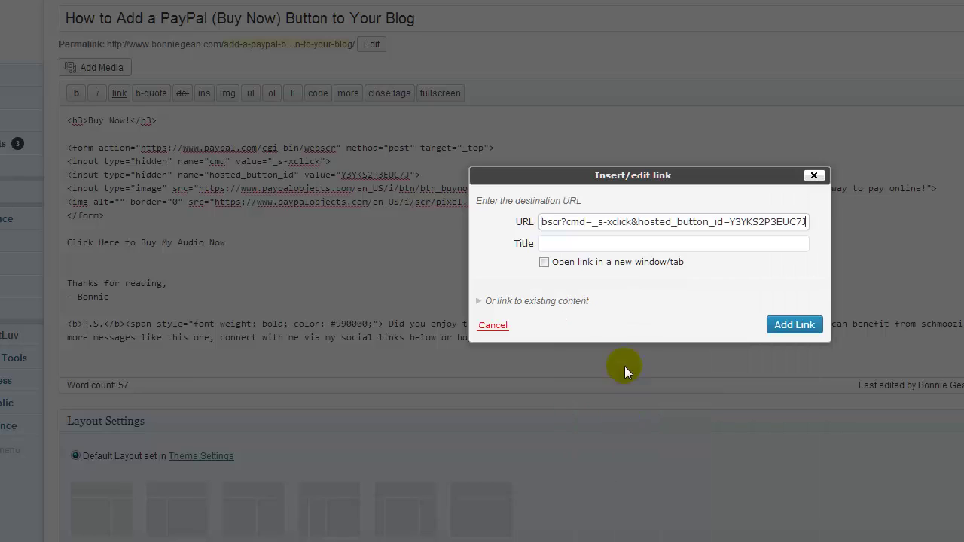
pyautogui.click(559, 247)
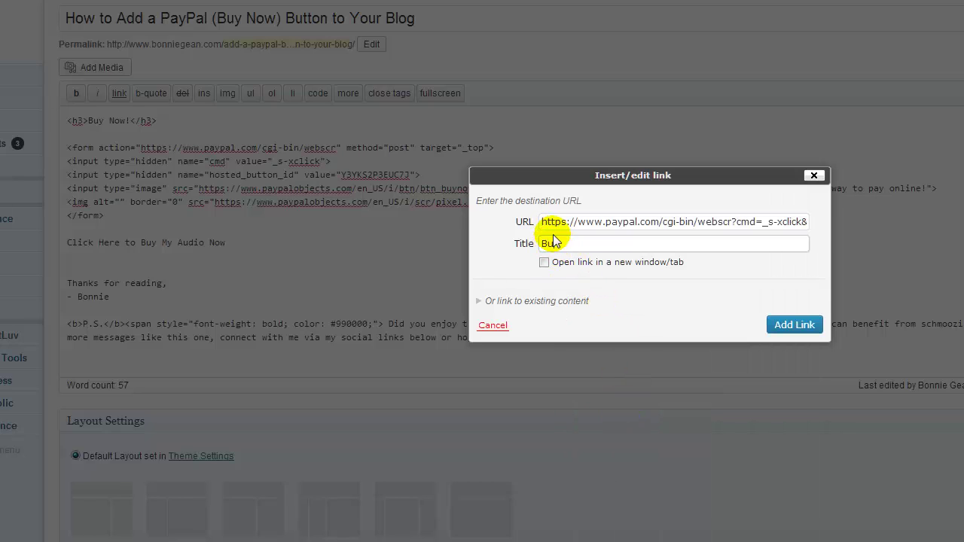
pyautogui.write('Buy Now')
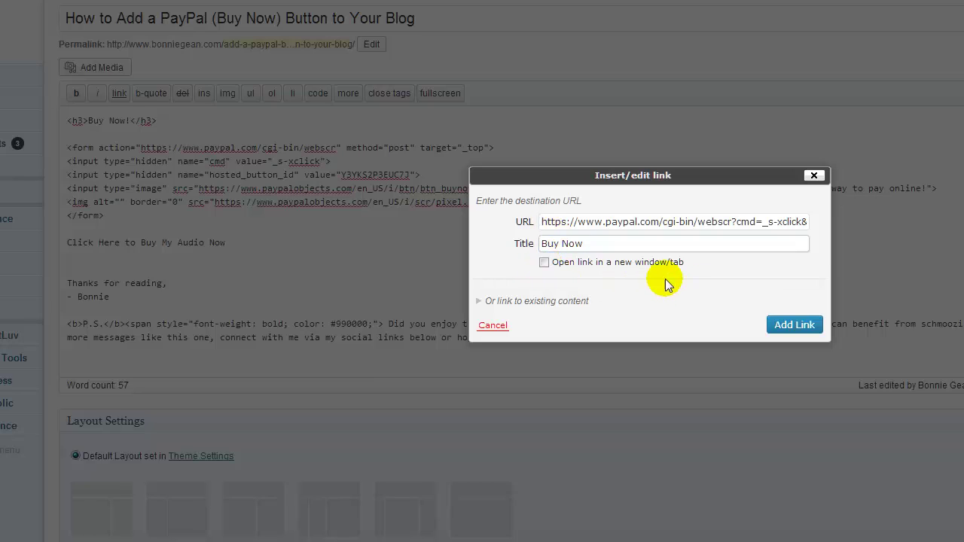
pyautogui.click(547, 264)
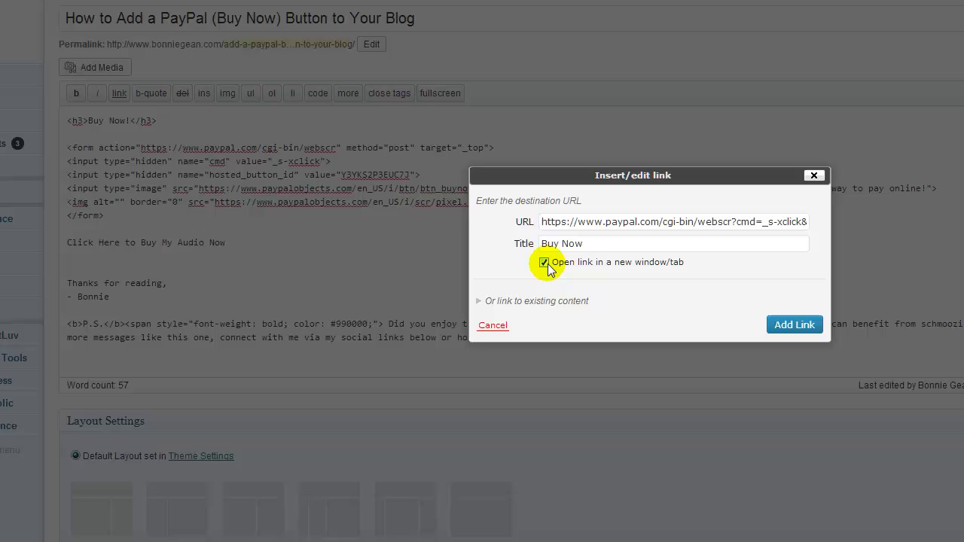
pyautogui.click(797, 329)
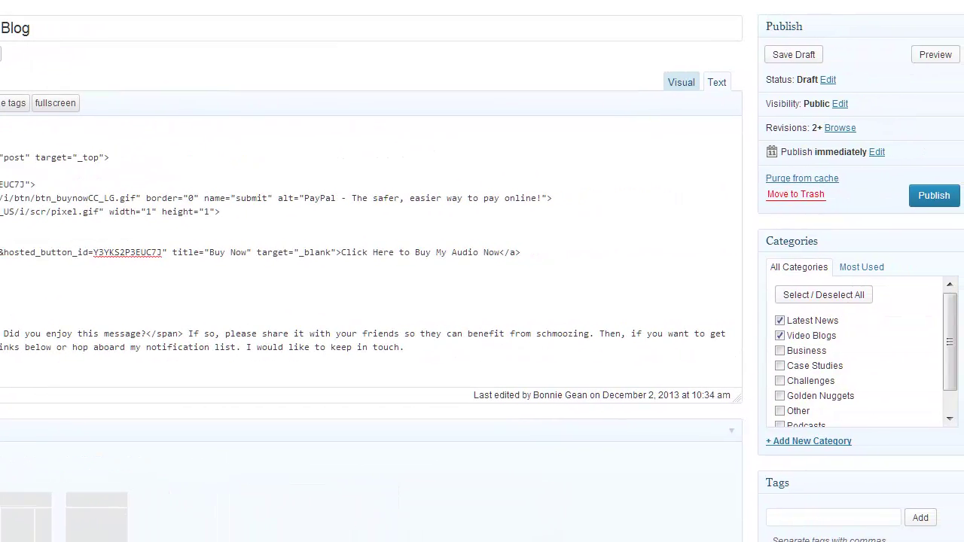
# Step: Save the post as a draft and open its preview
pyautogui.click(794, 56)
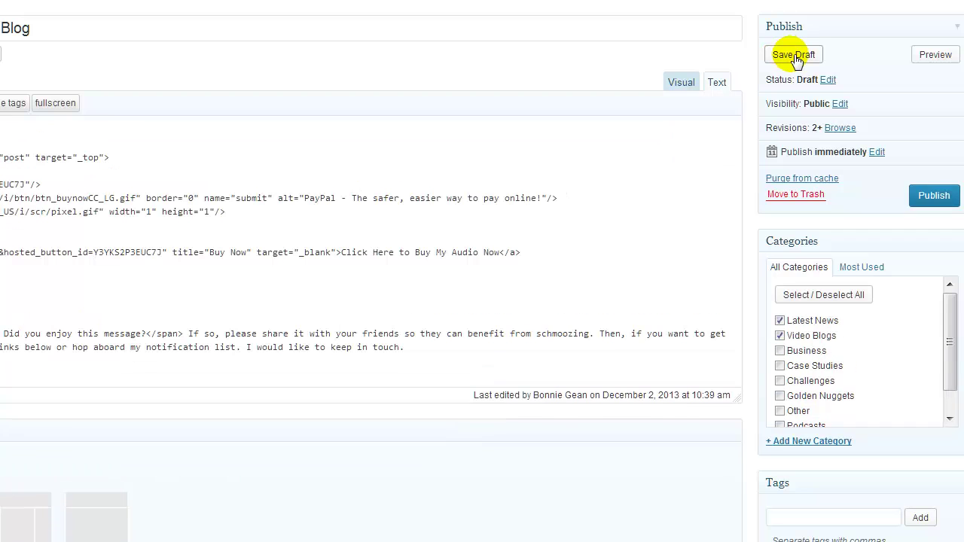
pyautogui.click(934, 55)
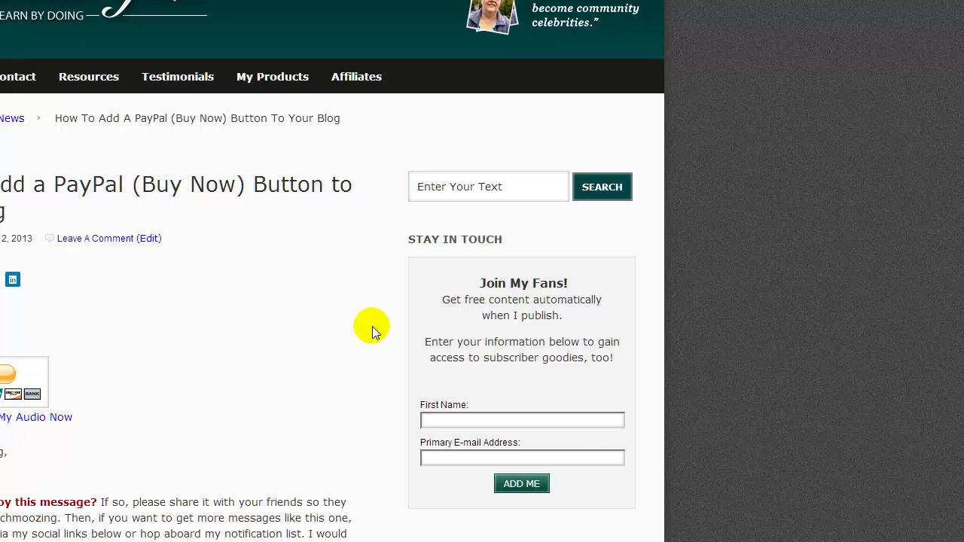
# Step: Review the PayPal checkout for Audio Product 1 at $7.00 and clear the prefilled email address
pyautogui.scroll(-1, 756, 314)
pyautogui.scroll(-1, 756, 314)
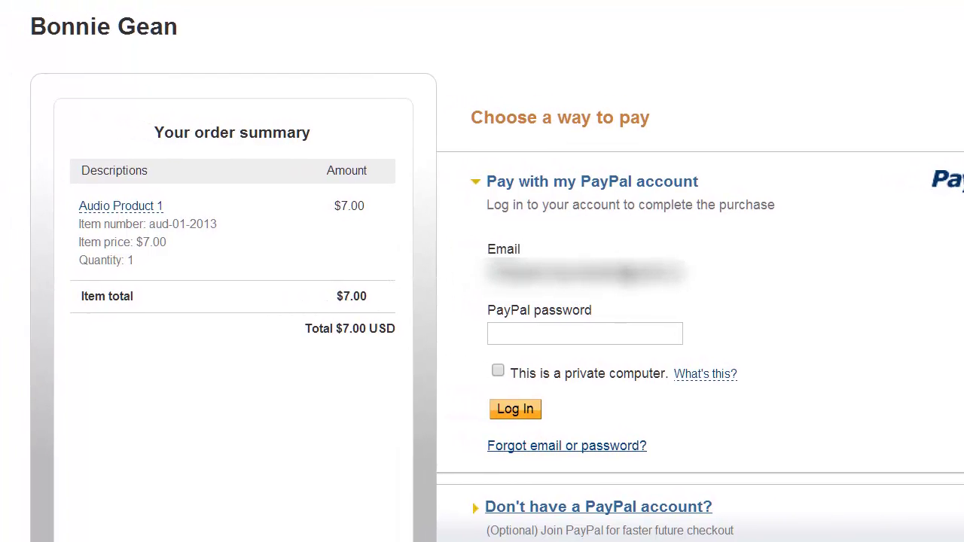
pyautogui.moveTo(493, 267); pyautogui.dragTo(674, 274)
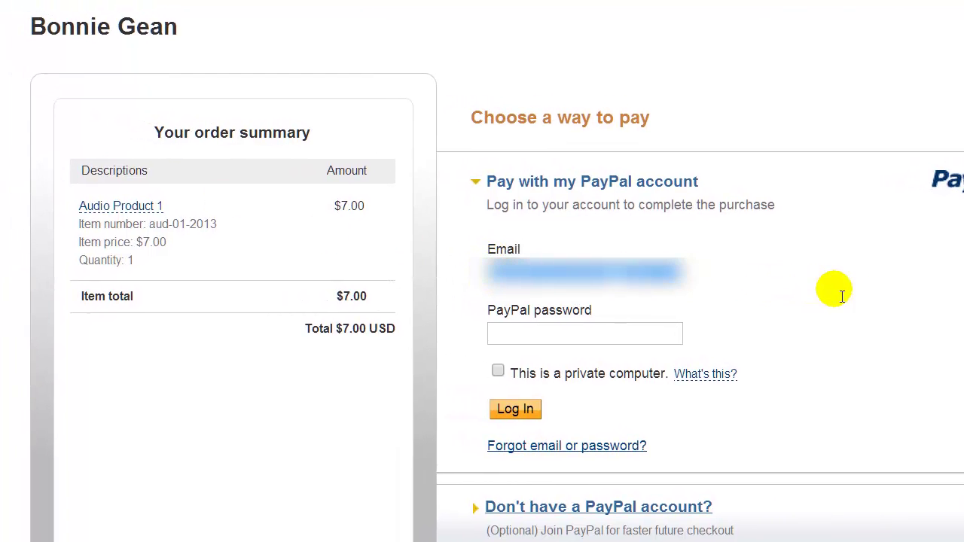
pyautogui.press('BackSpace')
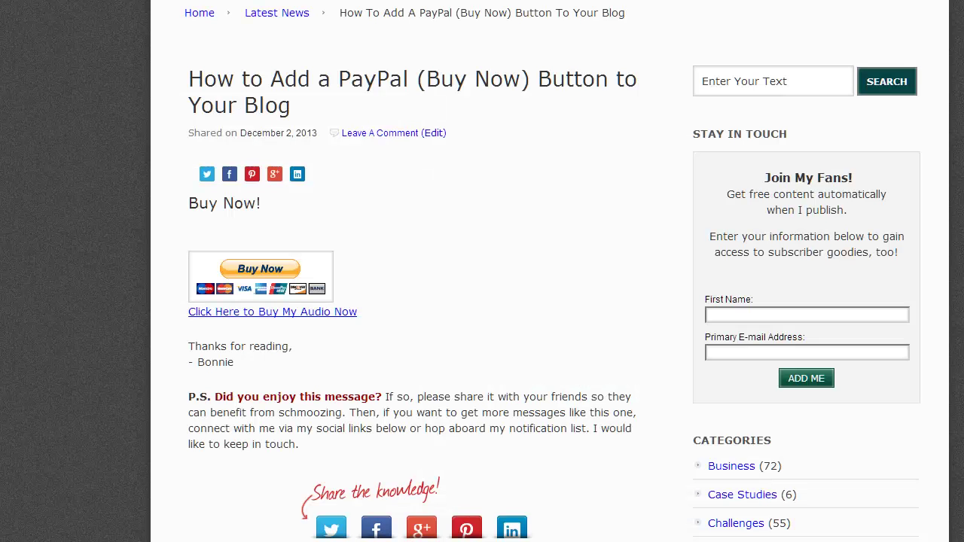
# Step: Test the post's Buy Now button, which opens PayPal checkout for Audio Product 1 at $7.00 USD
pyautogui.click(257, 272)
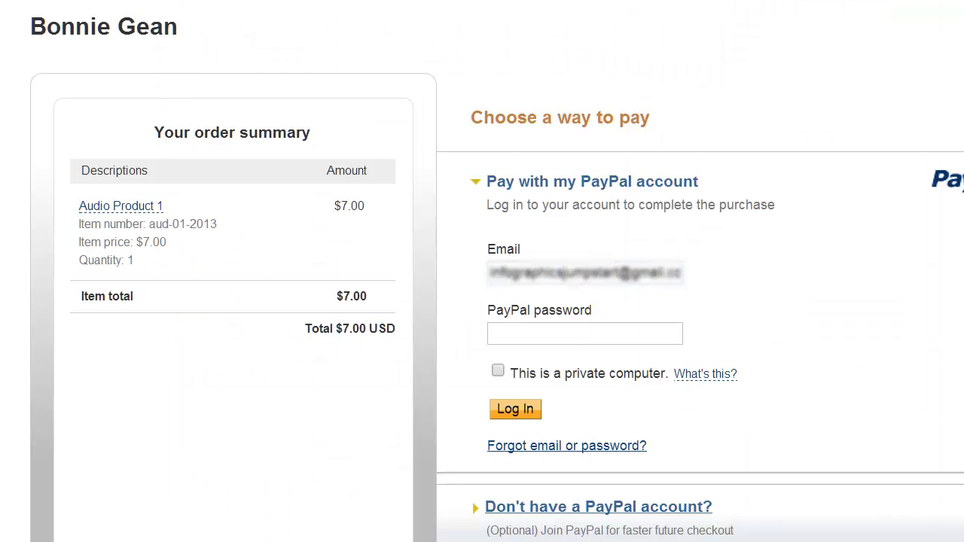